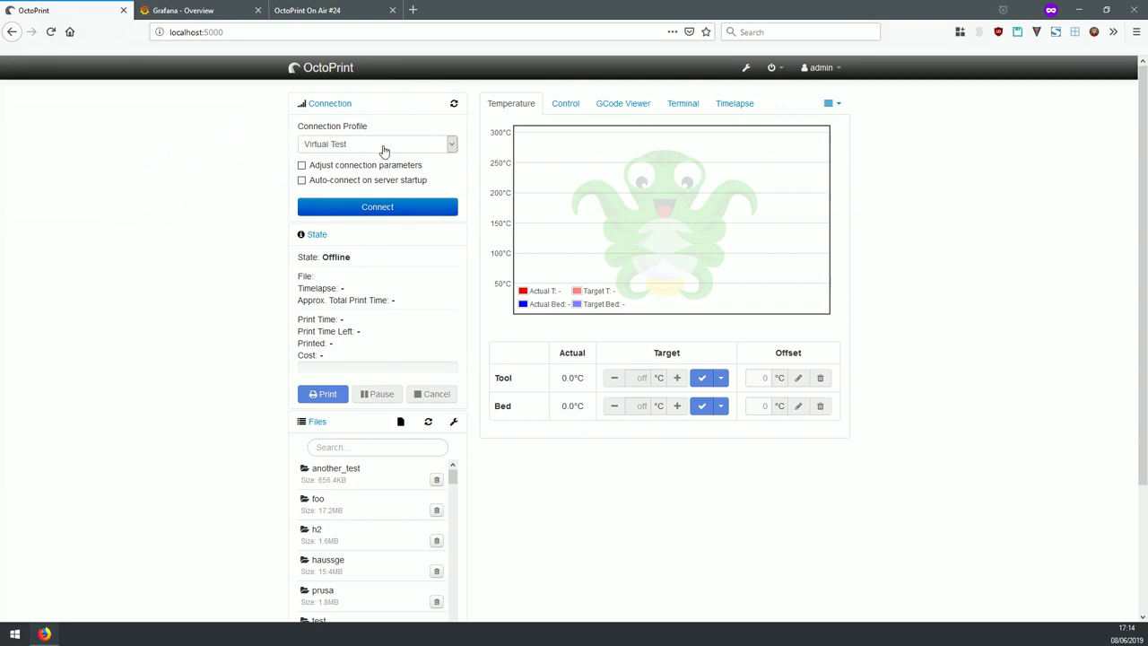
# Choose the Virtual Test connection profile and enable adjusting its connection parameters.
pyautogui.click(451, 146)
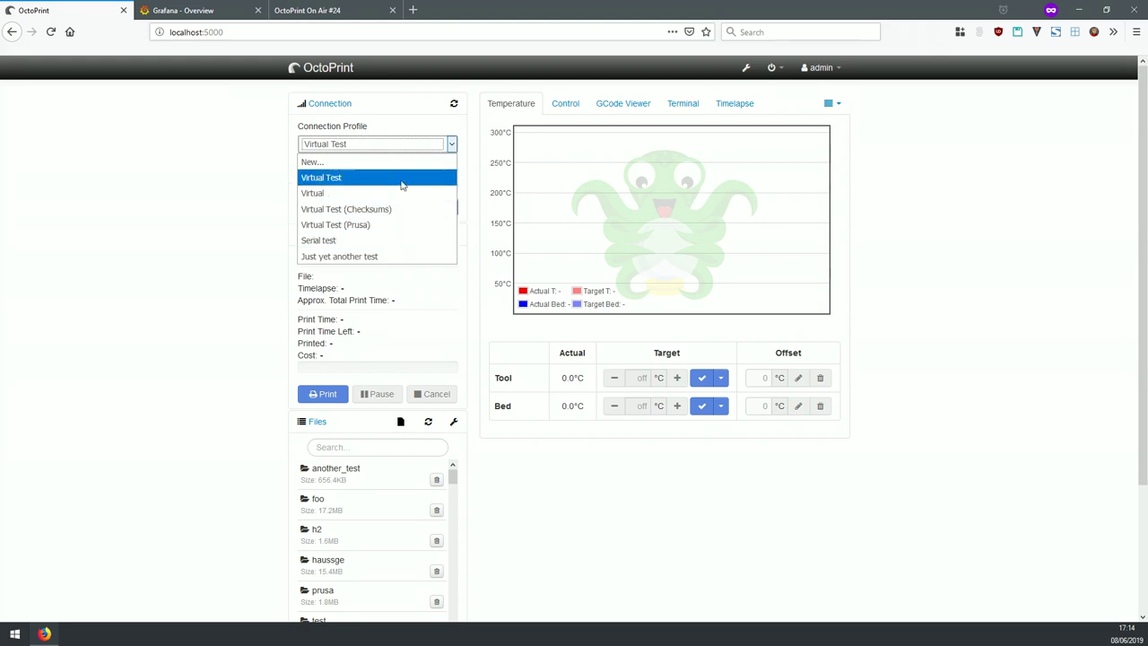
pyautogui.click(328, 179)
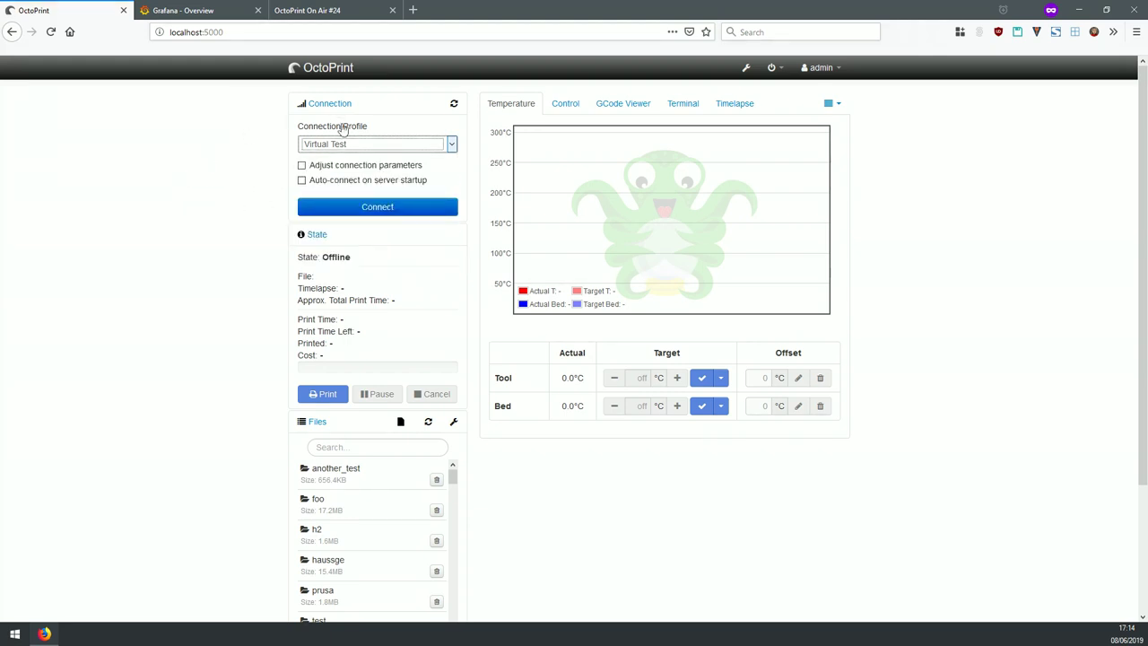
pyautogui.click(337, 170)
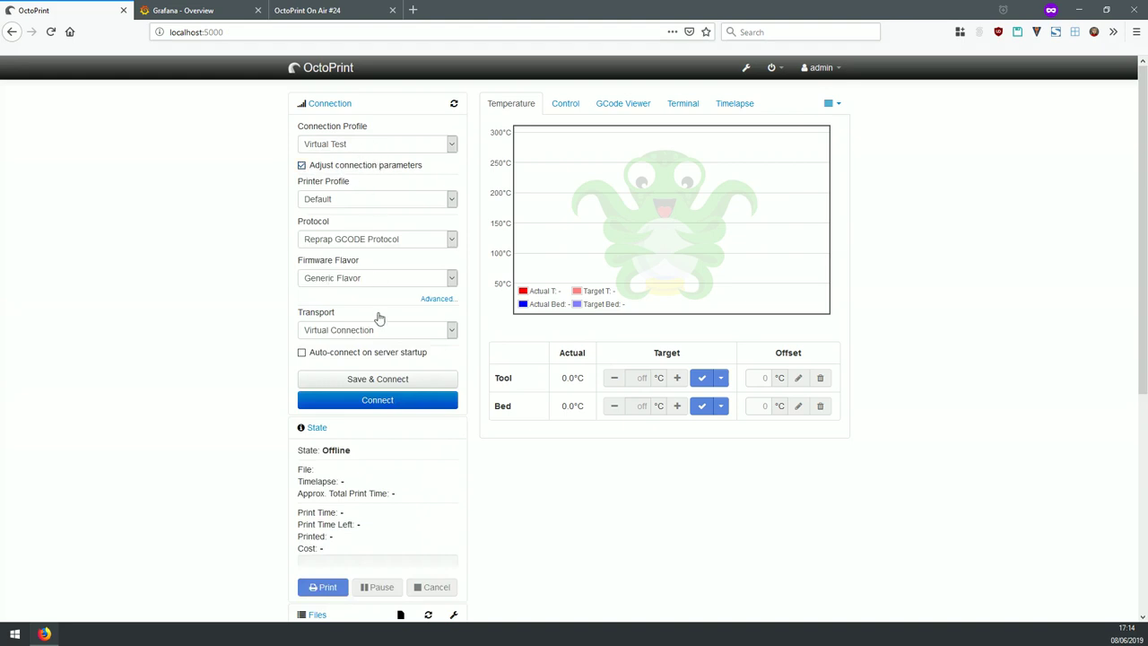
# Examine the available choices for printer profile, protocol, firmware flavor and transport without changing any of them.
pyautogui.click(391, 201)
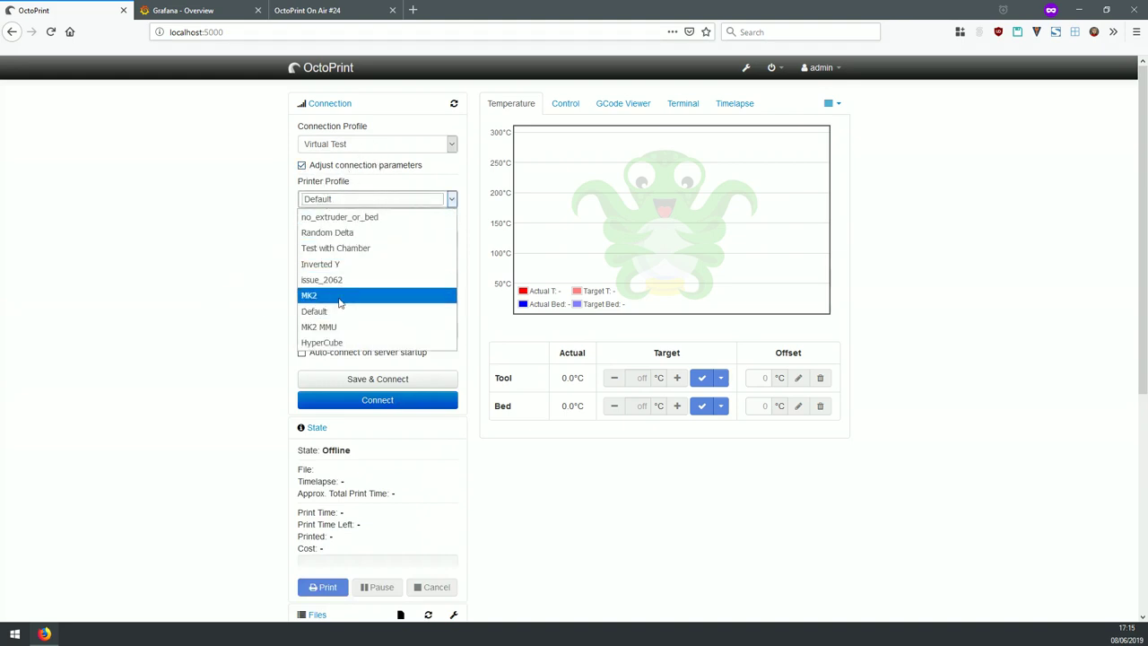
pyautogui.click(247, 269)
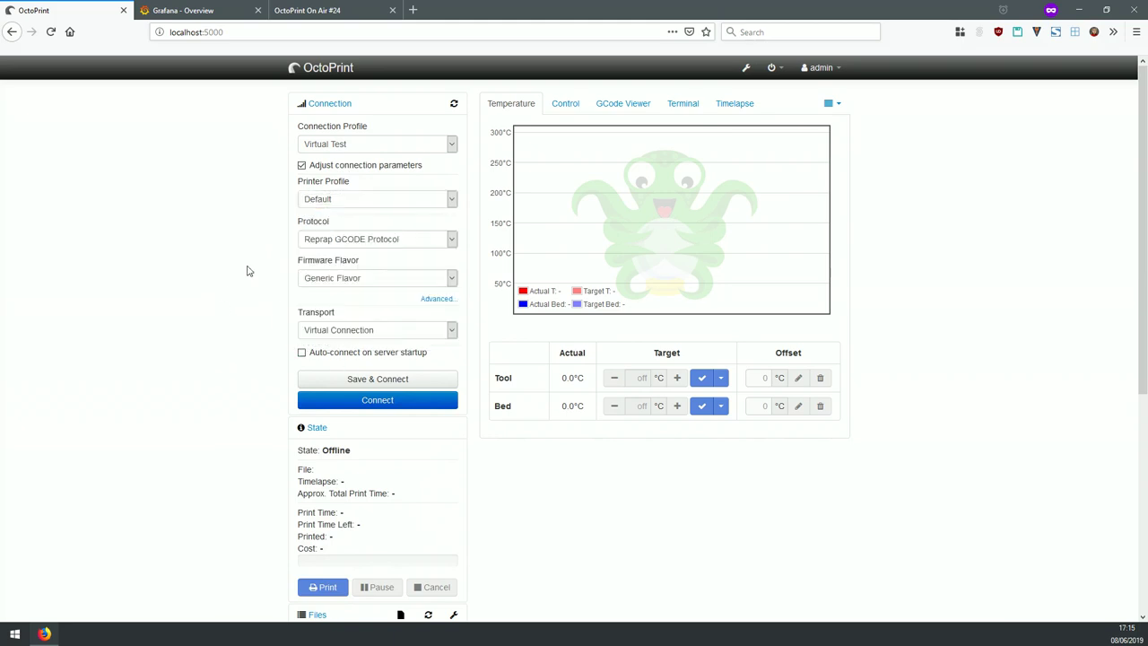
pyautogui.click(370, 243)
pyautogui.click(368, 258)
pyautogui.click(389, 277)
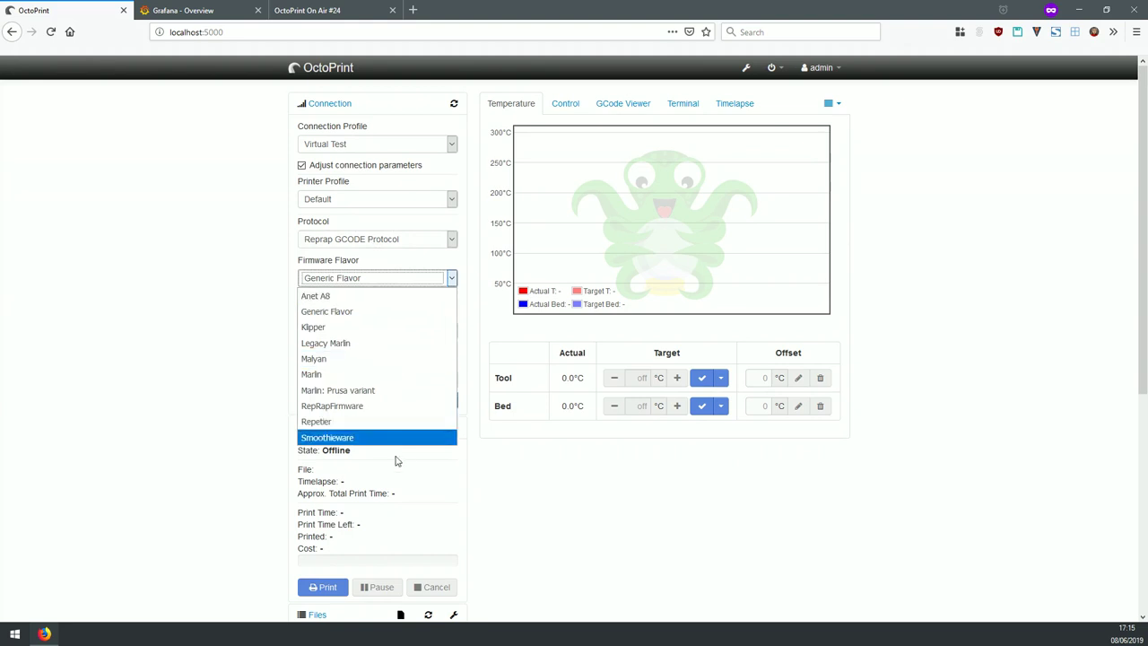
pyautogui.click(220, 290)
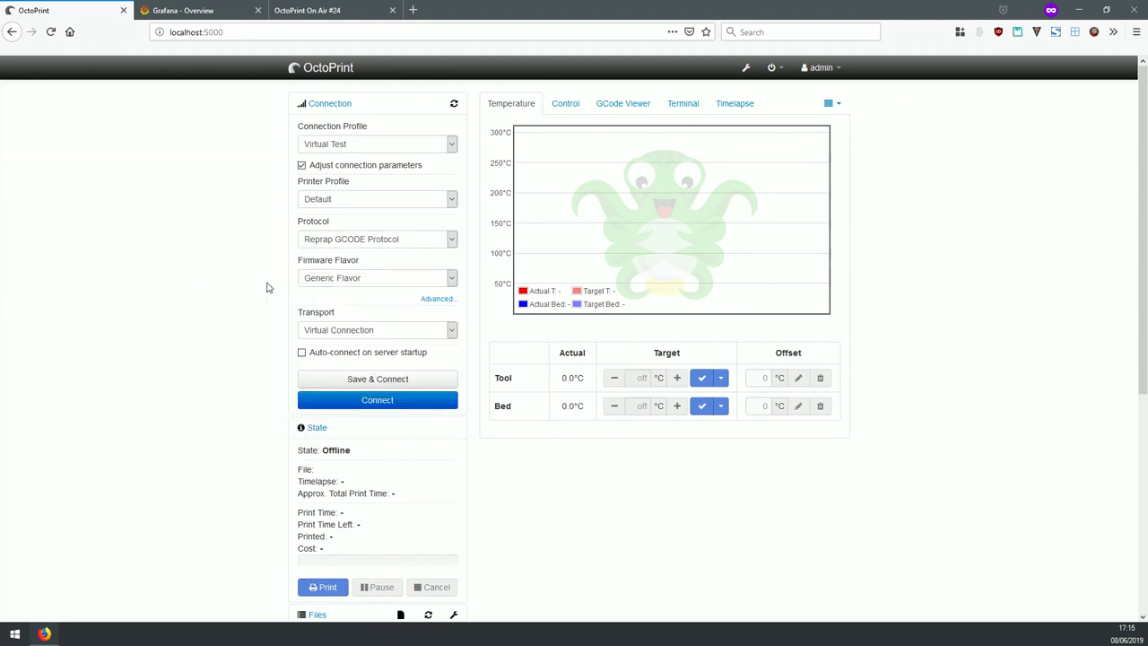
pyautogui.click(367, 332)
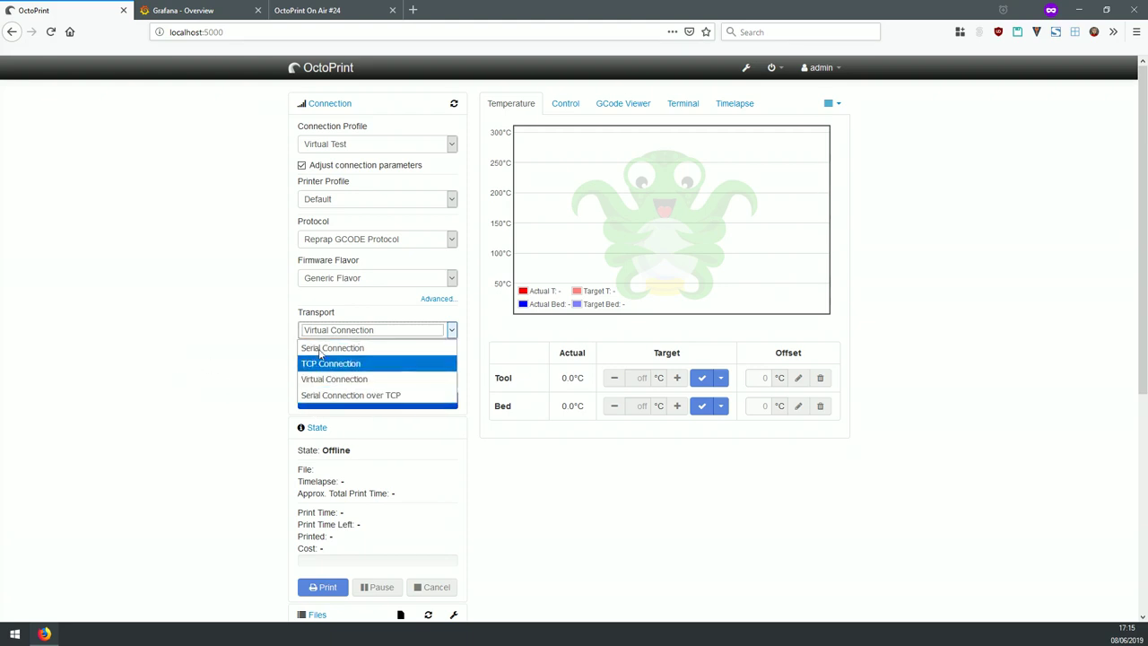
pyautogui.click(199, 337)
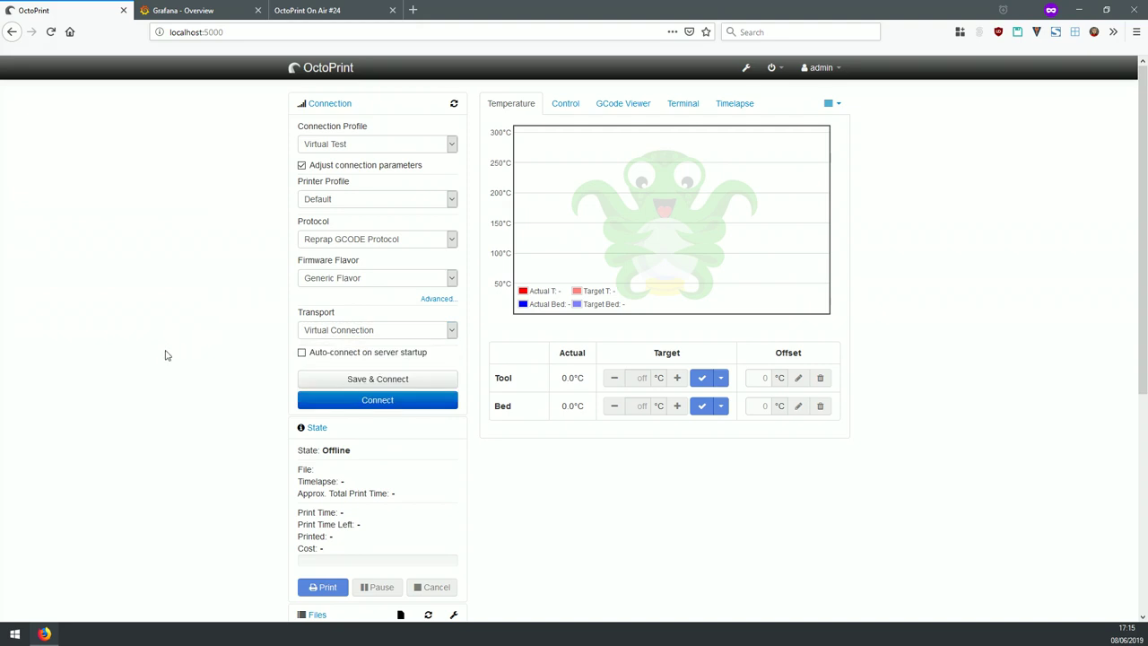
# Review the advanced protocol parameters of the firmware flavor, including the flavor overrides and the timeouts and intervals.
pyautogui.click(437, 300)
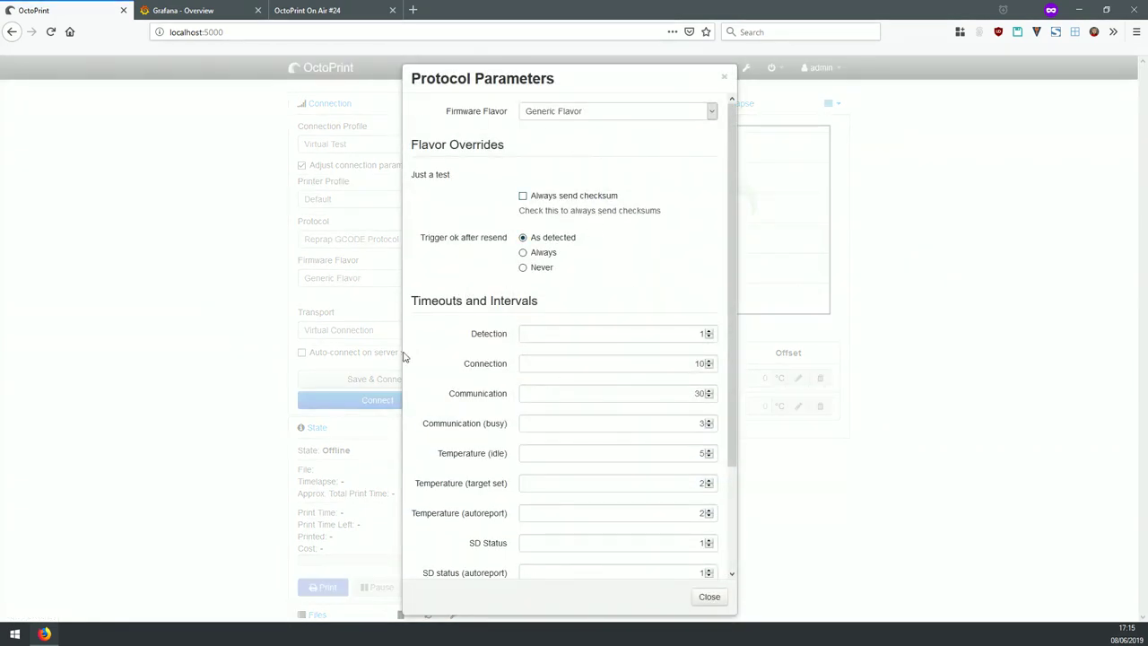
pyautogui.scroll(-3, 511, 350)
pyautogui.scroll(3, 512, 461)
pyautogui.scroll(-2, 529, 352)
pyautogui.scroll(-2, 529, 351)
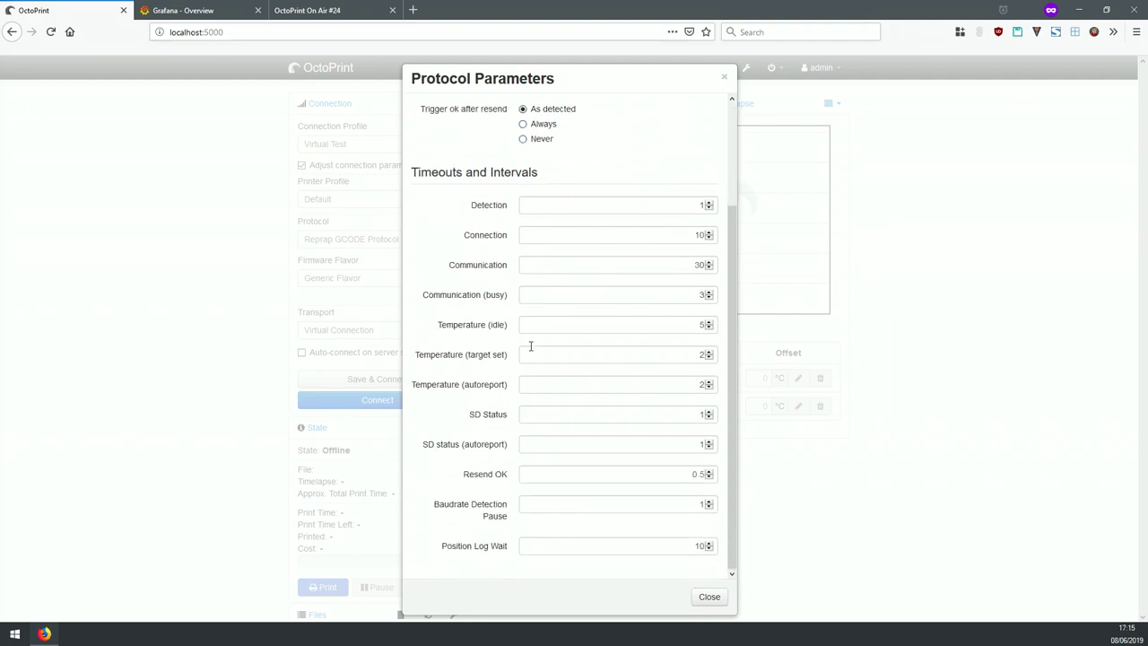
pyautogui.scroll(4, 530, 349)
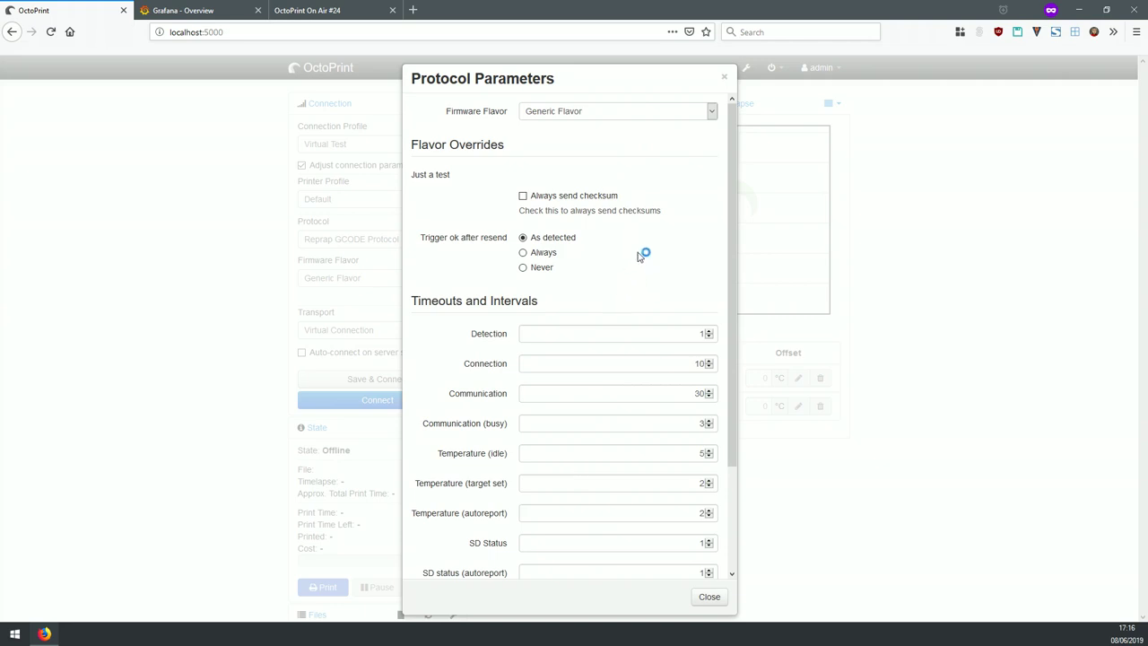
pyautogui.press('Escape')
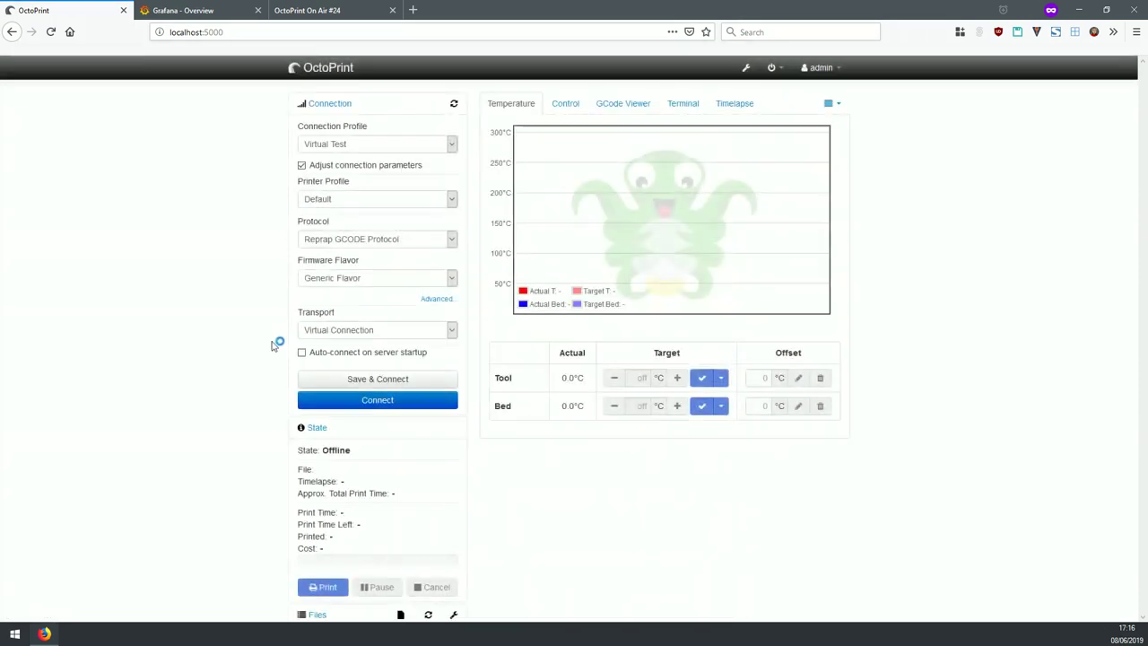
# Switch the transport to Serial Connection and review its advanced parameters.
pyautogui.click(333, 339)
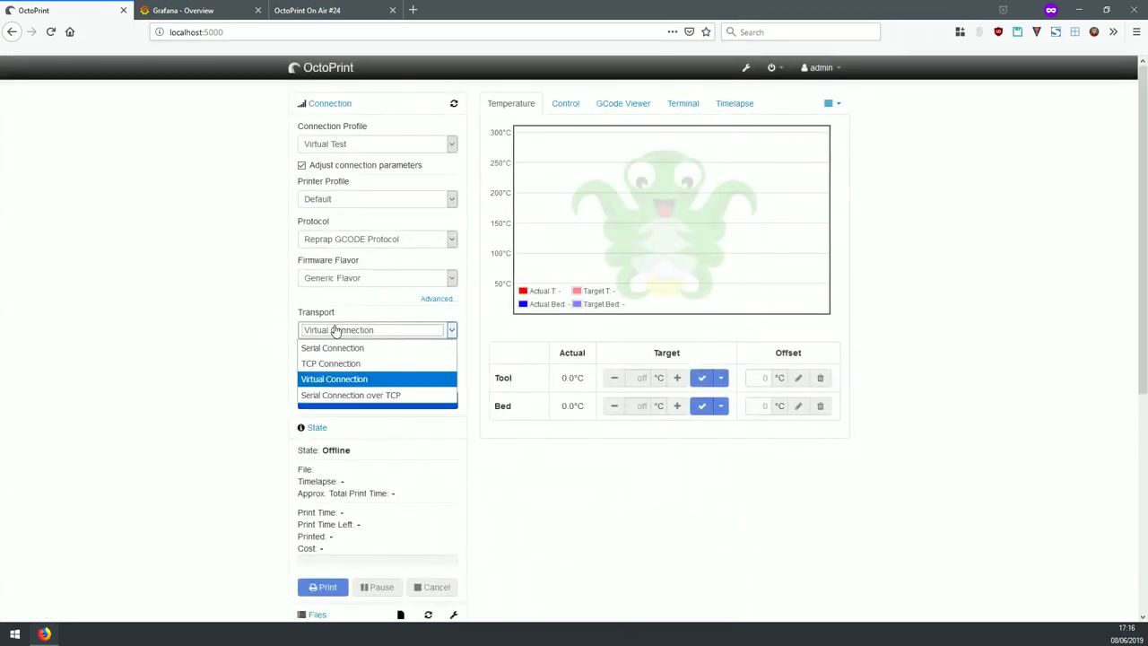
pyautogui.click(331, 348)
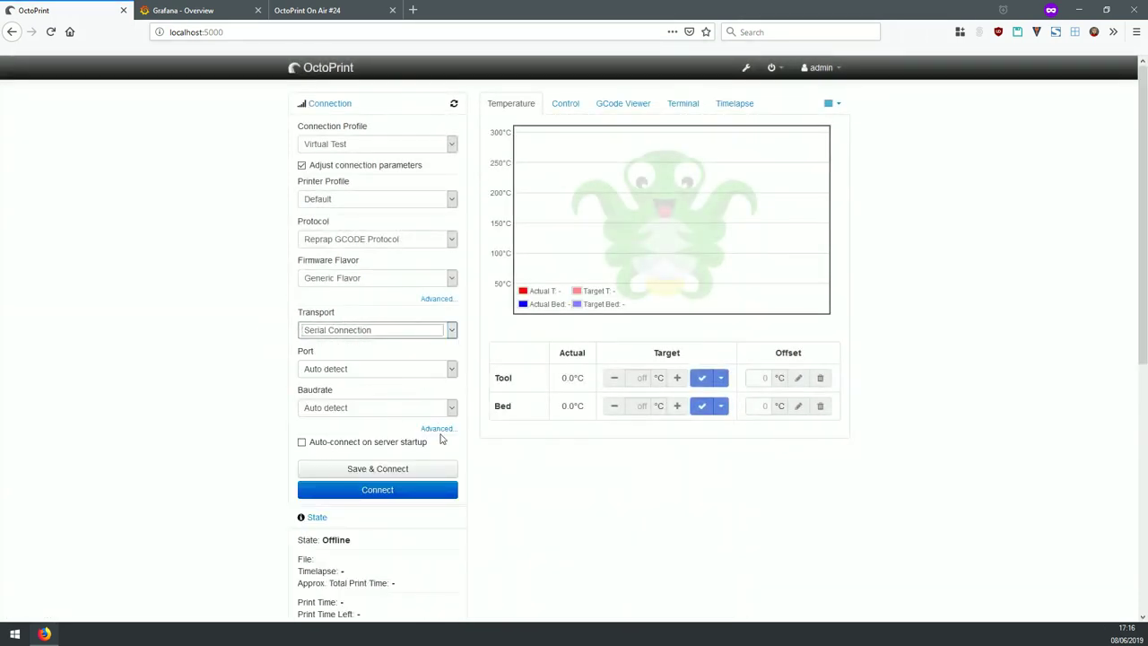
pyautogui.click(438, 428)
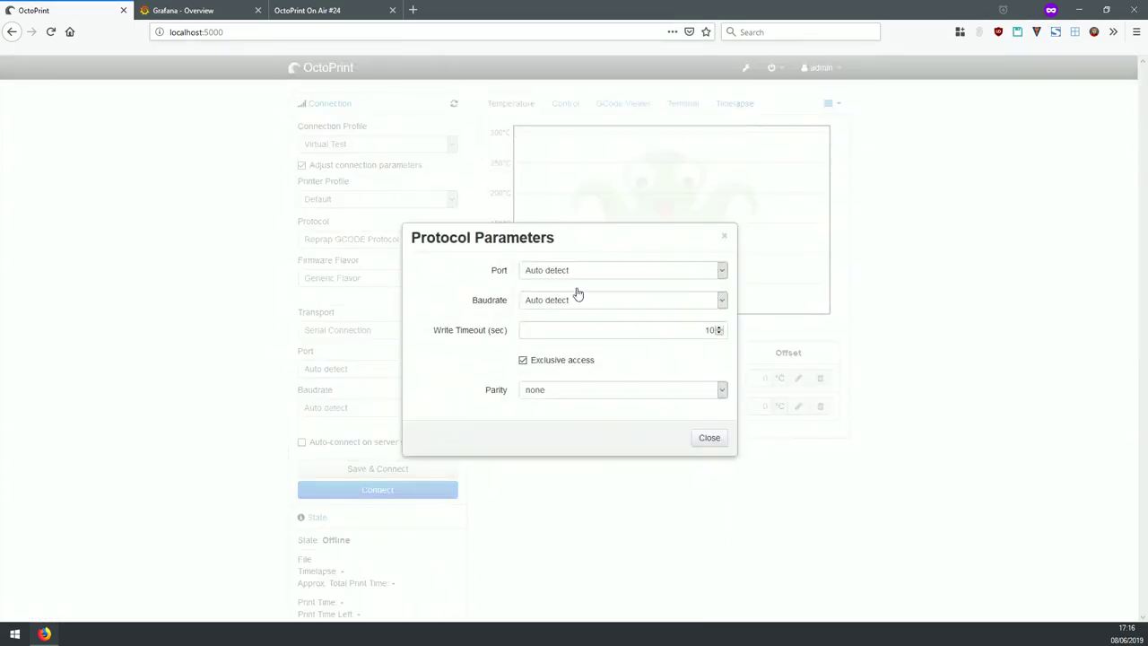
pyautogui.click(708, 438)
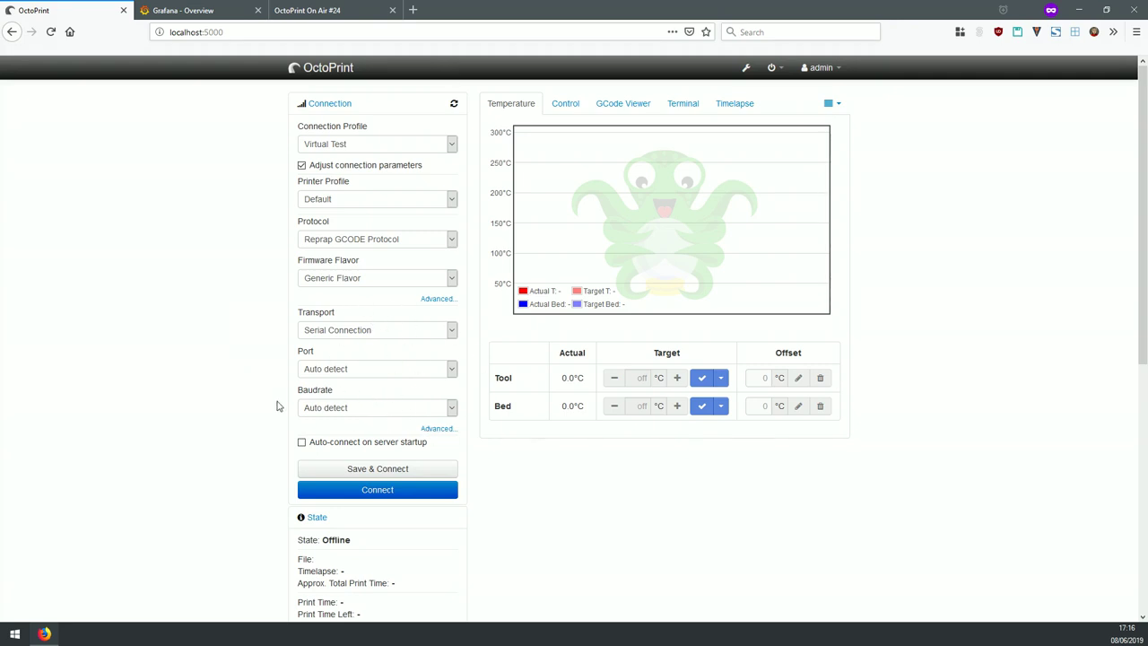
# Examine the port and baudrate choices of the serial transport, leaving both on Auto detect.
pyautogui.click(415, 370)
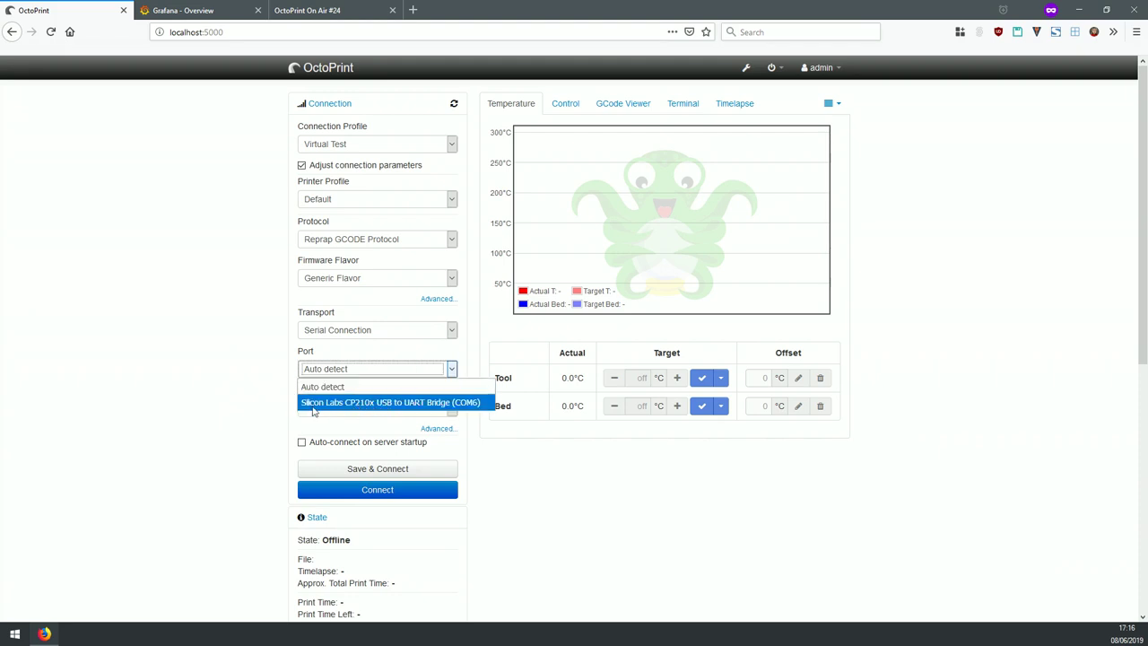
pyautogui.click(242, 410)
pyautogui.click(354, 407)
pyautogui.click(486, 336)
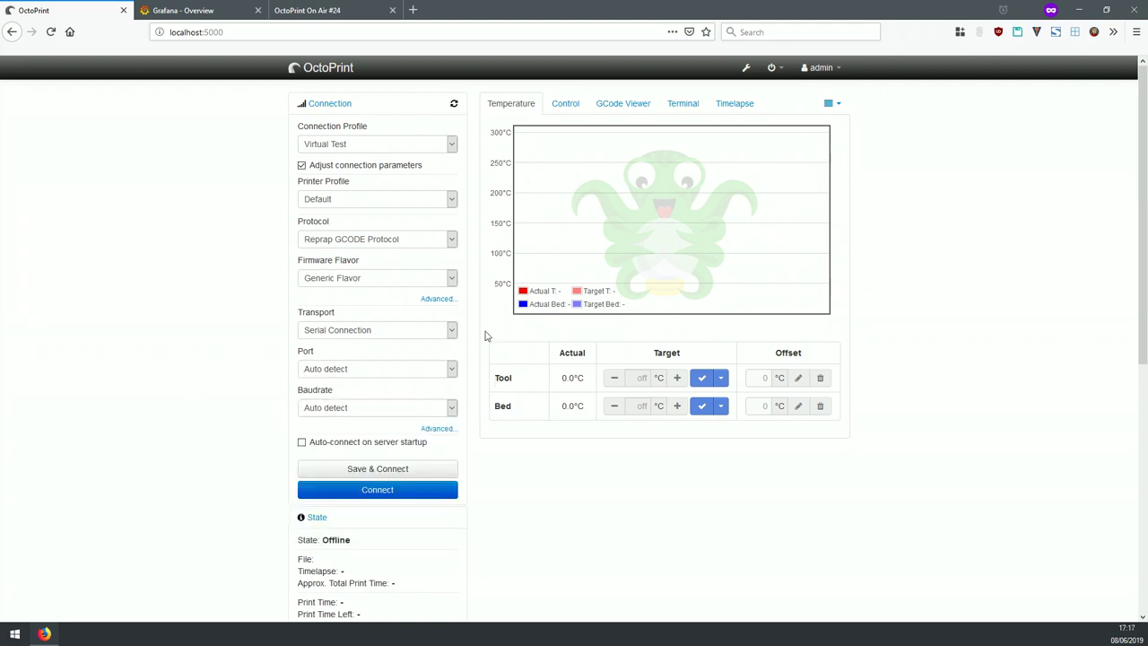
# Switch the transport to TCP Connection and look at its host and port fields.
pyautogui.click(351, 338)
pyautogui.click(336, 363)
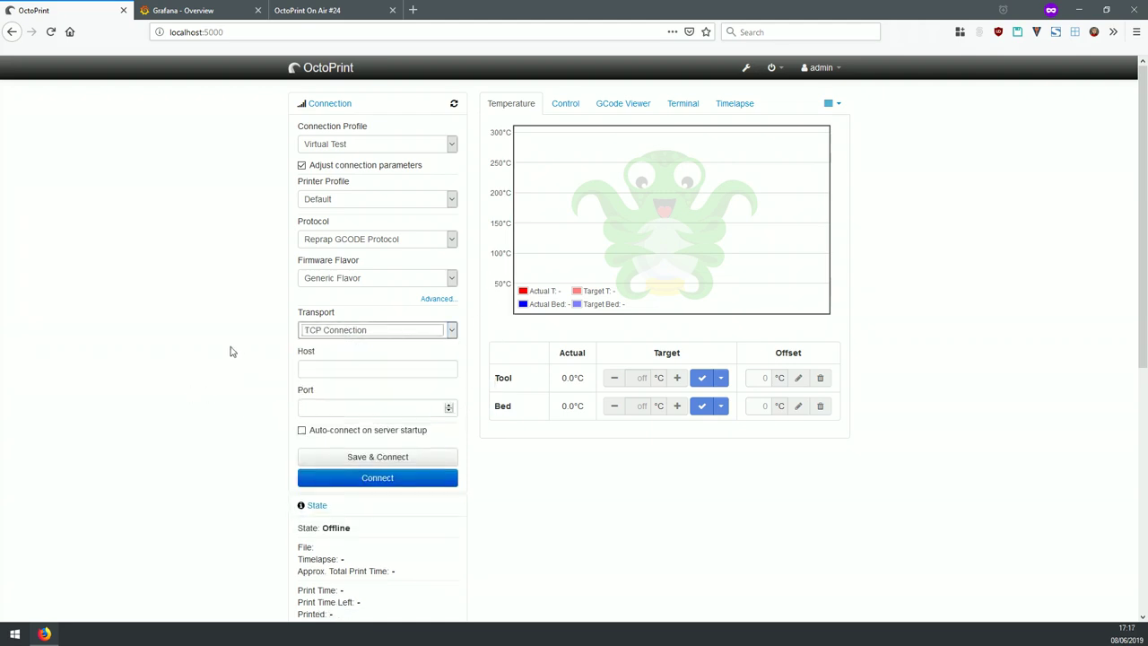
pyautogui.click(349, 370)
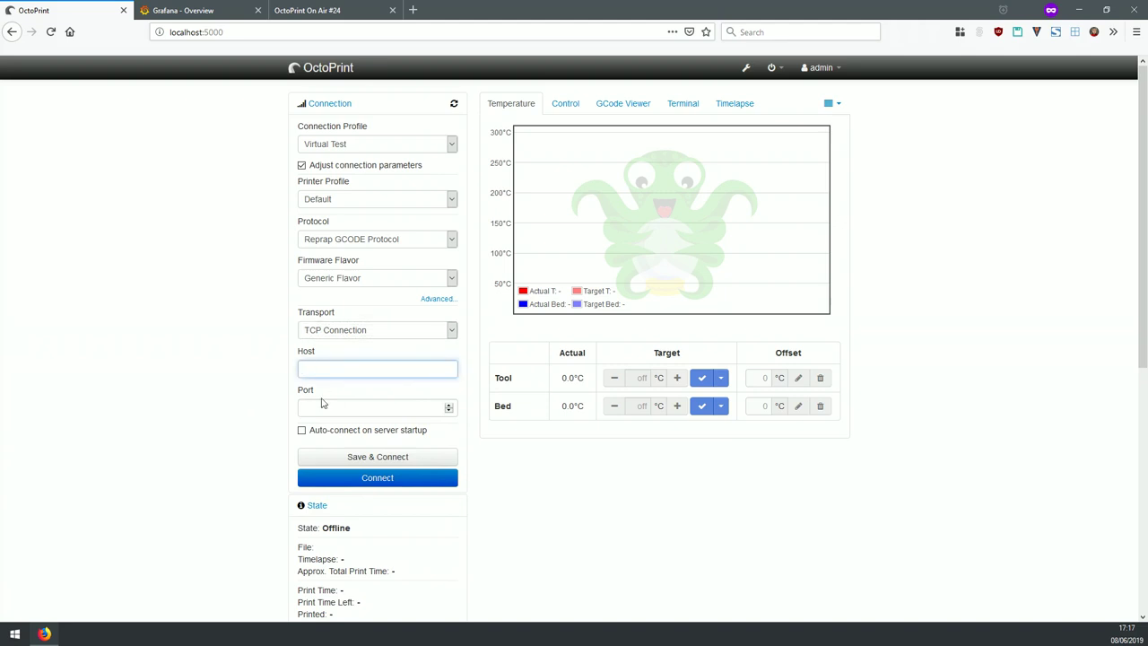
# Switch the transport back to Serial Connection for comparison, and finally set it to Virtual Connection.
pyautogui.click(352, 330)
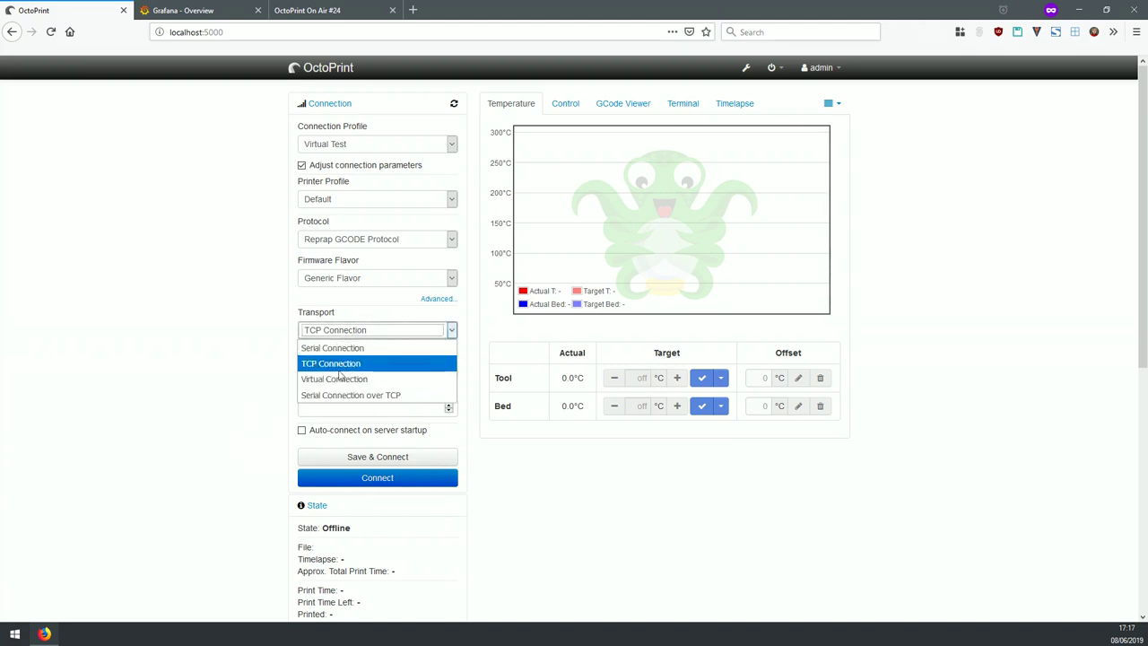
pyautogui.click(336, 363)
pyautogui.click(354, 331)
pyautogui.click(346, 348)
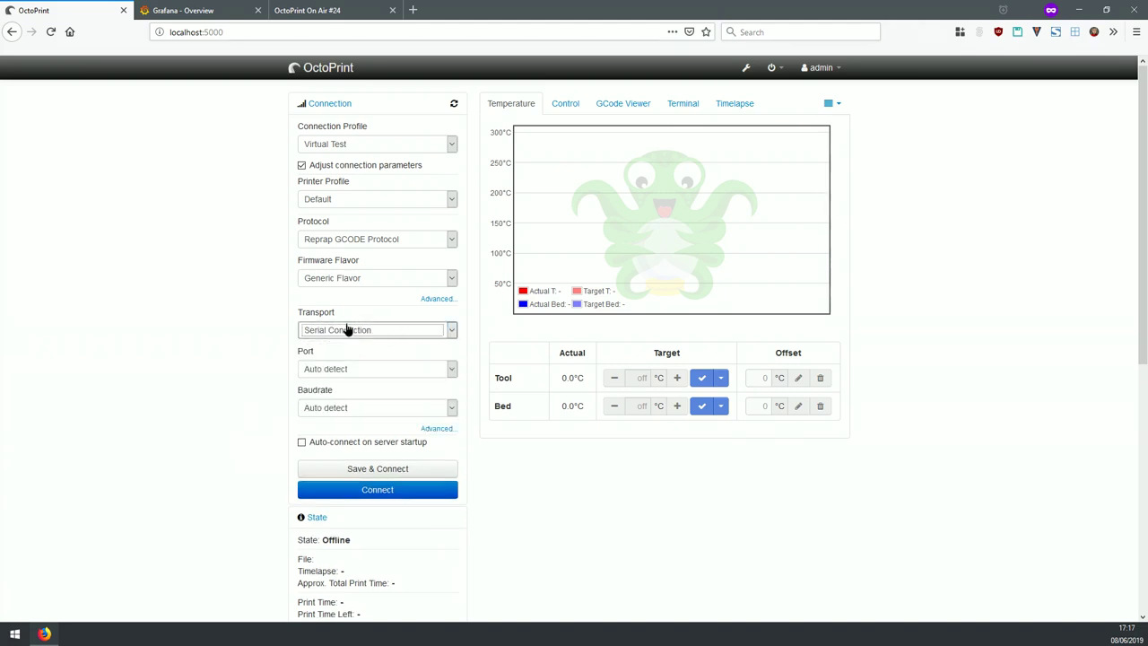
pyautogui.click(346, 329)
pyautogui.press('Escape')
pyautogui.press('Down')
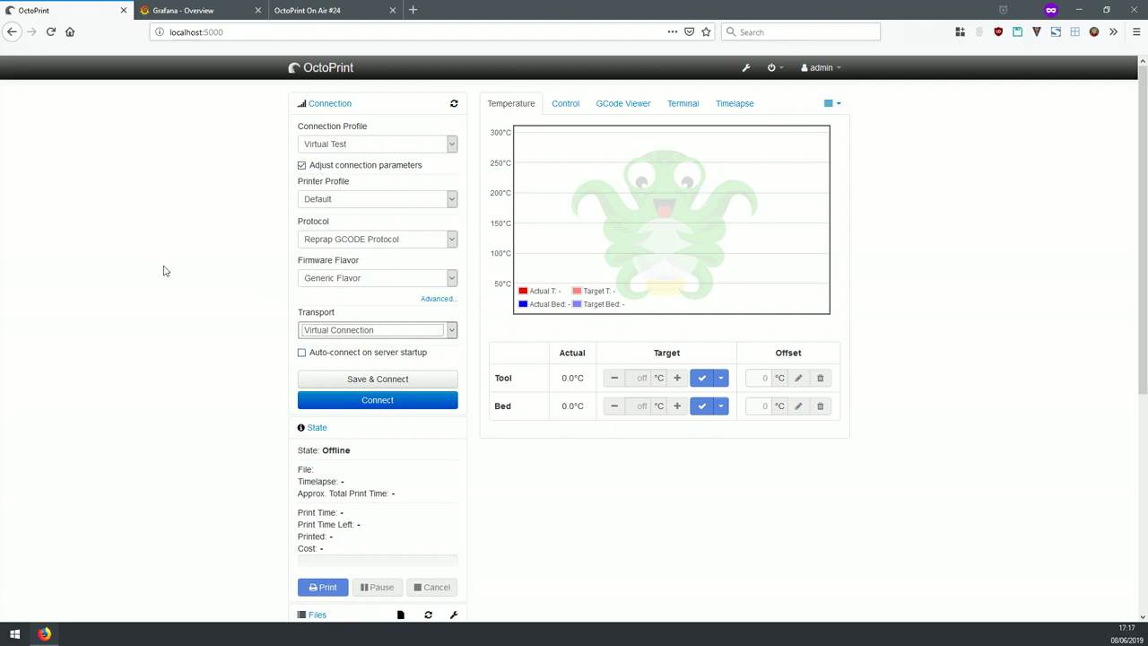
pyautogui.click(235, 266)
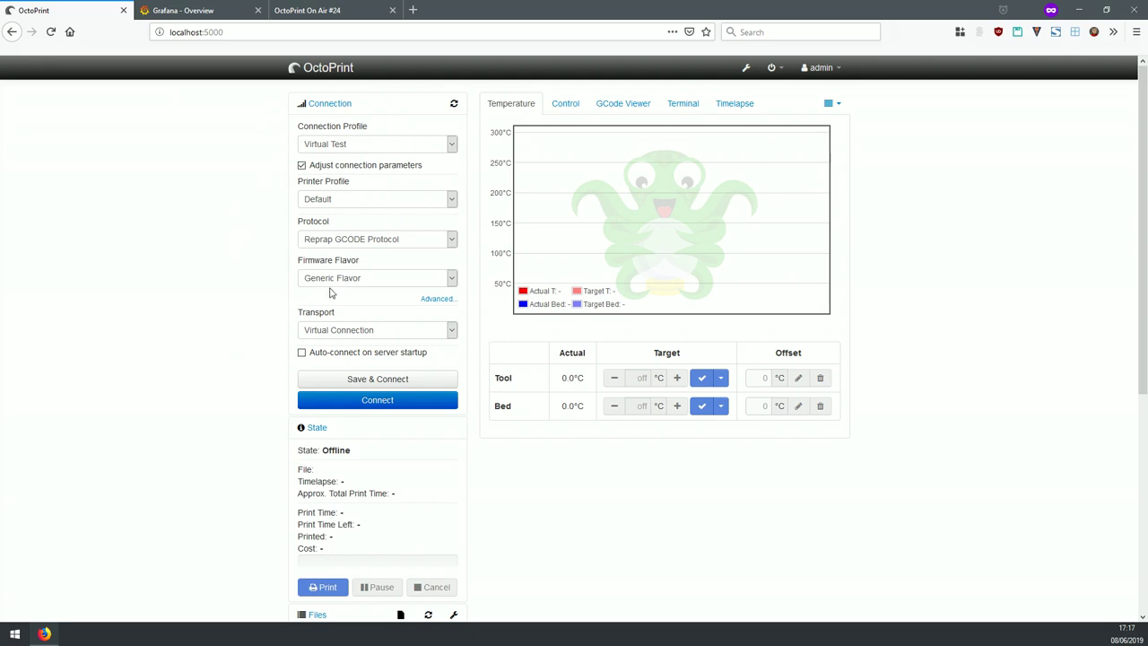
# Hide the connection parameters, connect with the Virtual Test profile and show the terminal output.
pyautogui.click(326, 168)
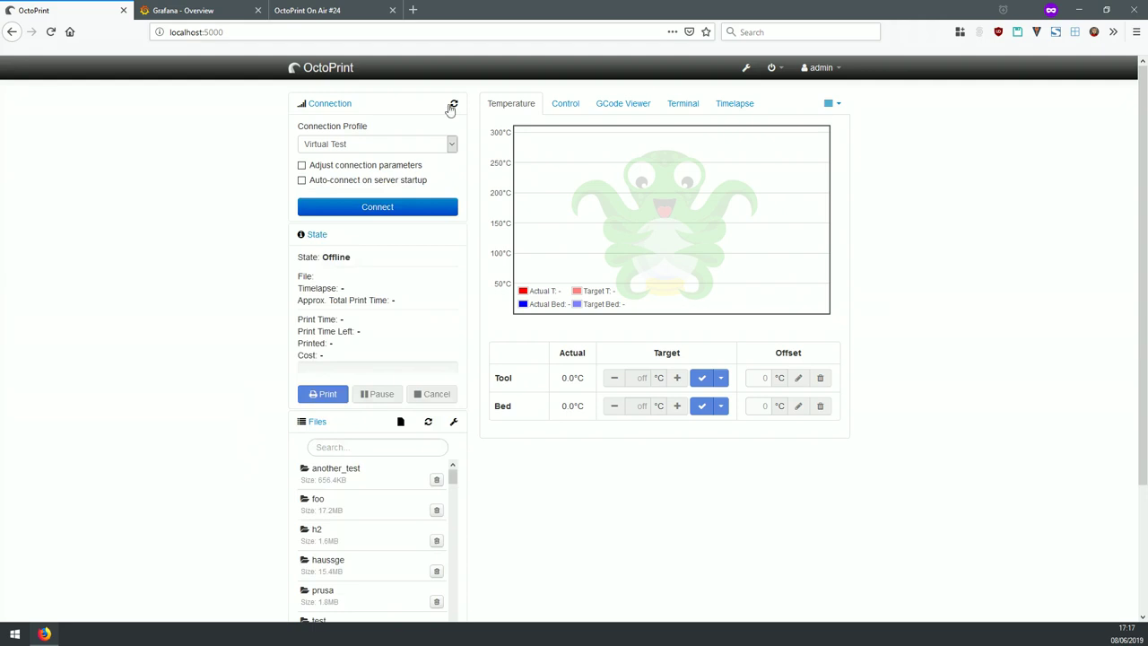
pyautogui.click(400, 212)
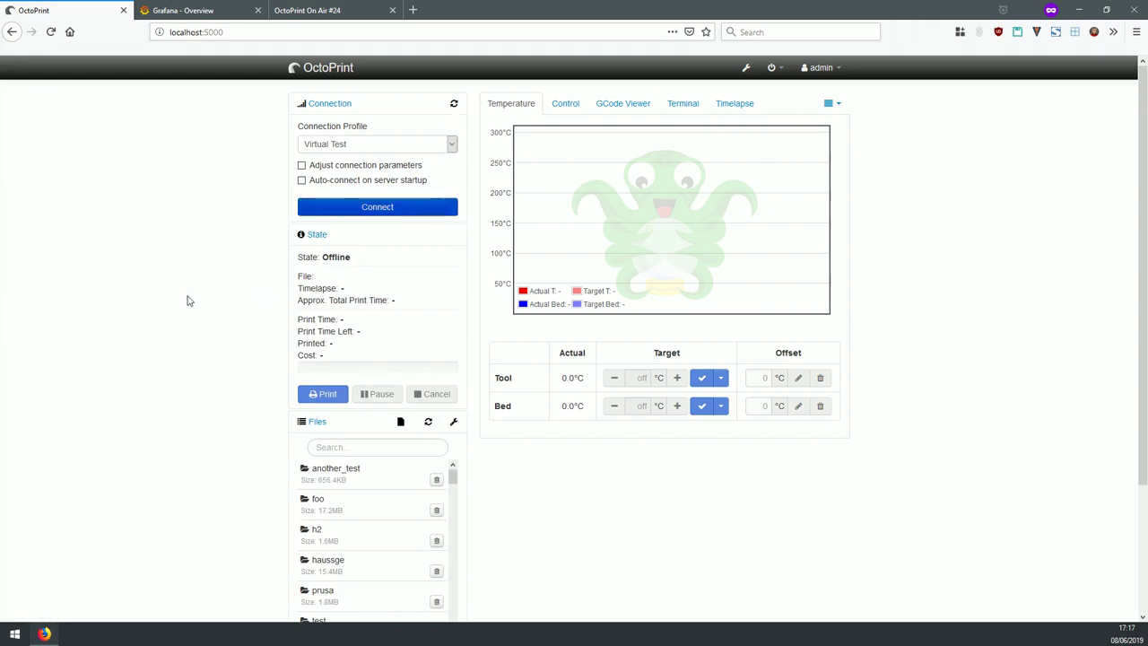
pyautogui.click(684, 106)
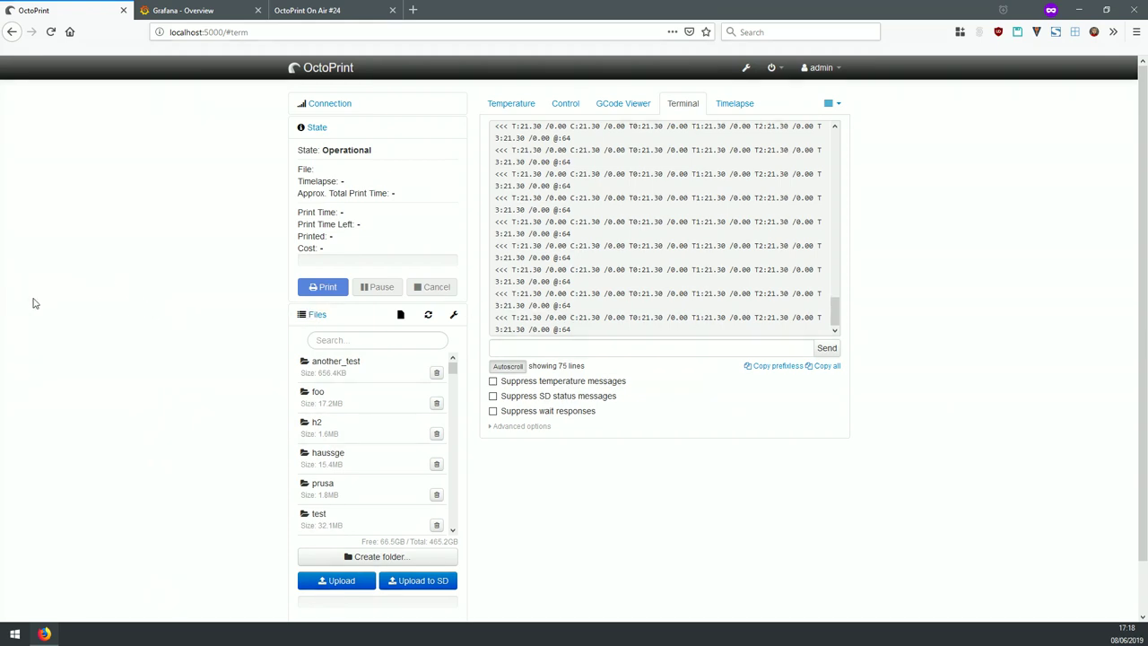
# Expand the connection section with its adjustable parameters and disconnect from the virtual printer.
pyautogui.click(295, 112)
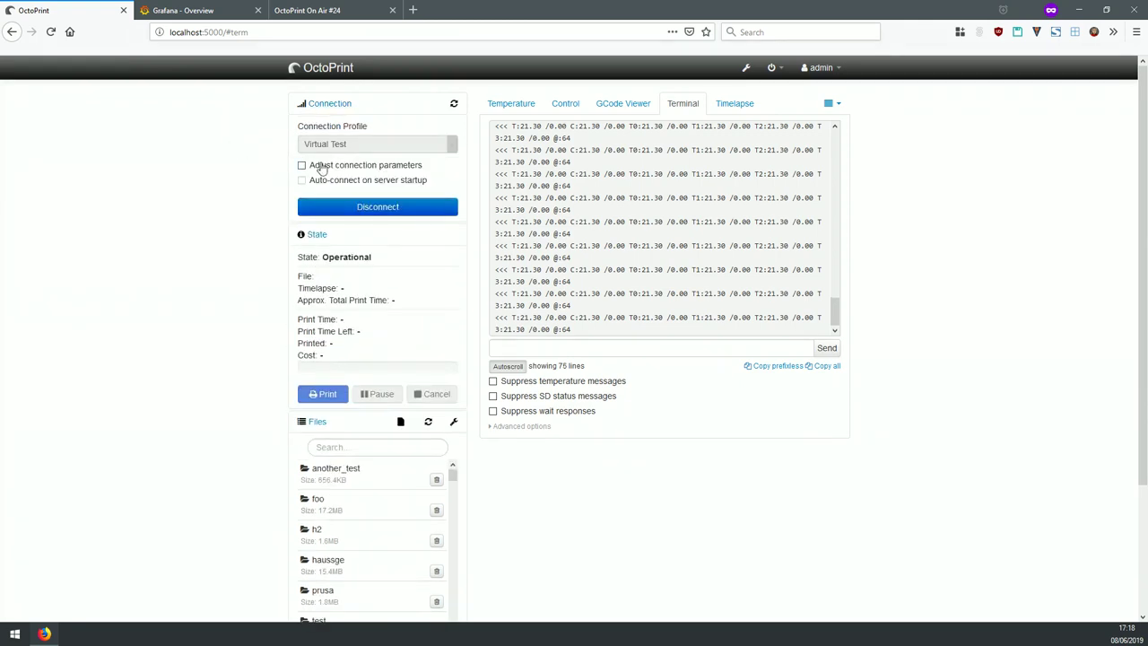
pyautogui.click(302, 165)
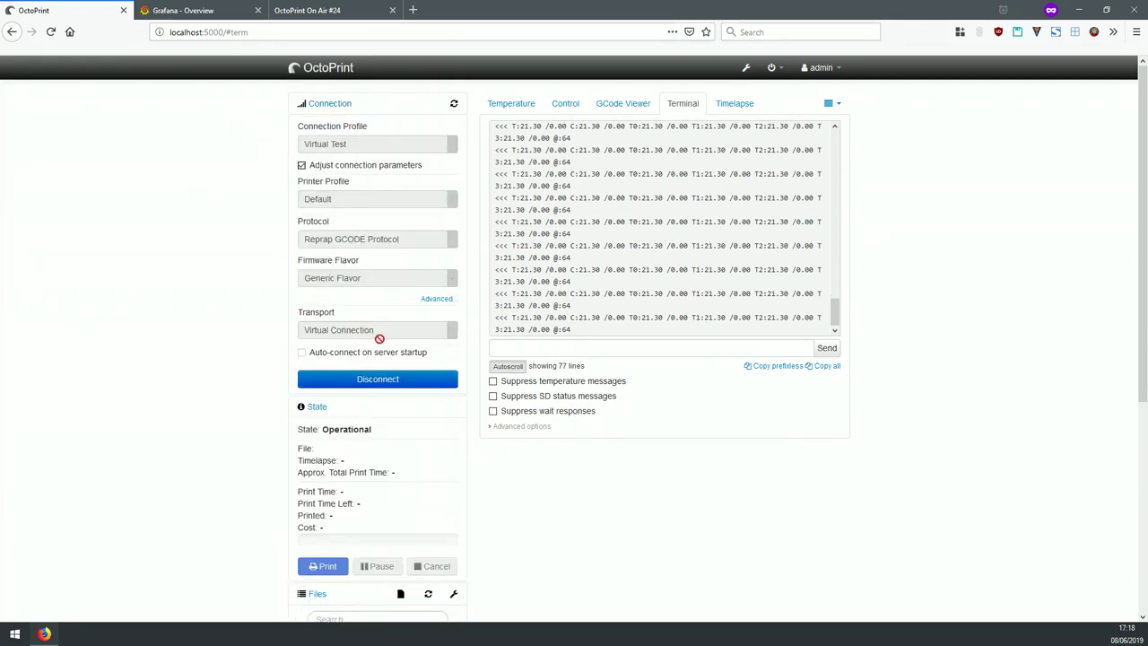
pyautogui.click(377, 382)
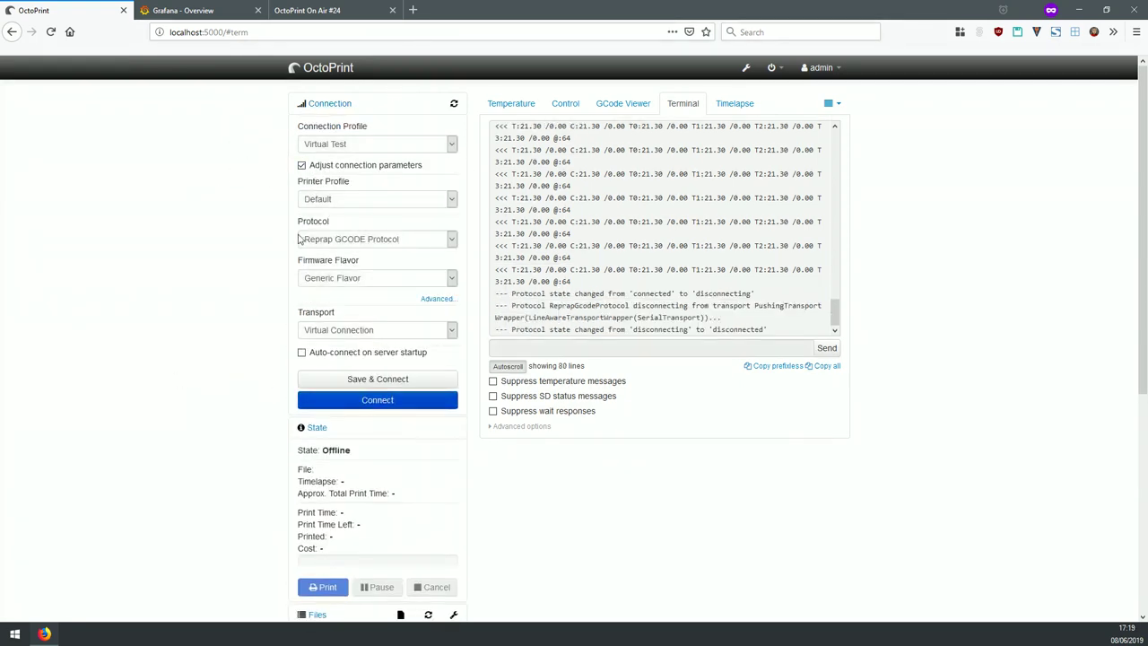
# Review the saved connection profiles in the profile selection and in the settings, closing the settings without saving.
pyautogui.click(353, 143)
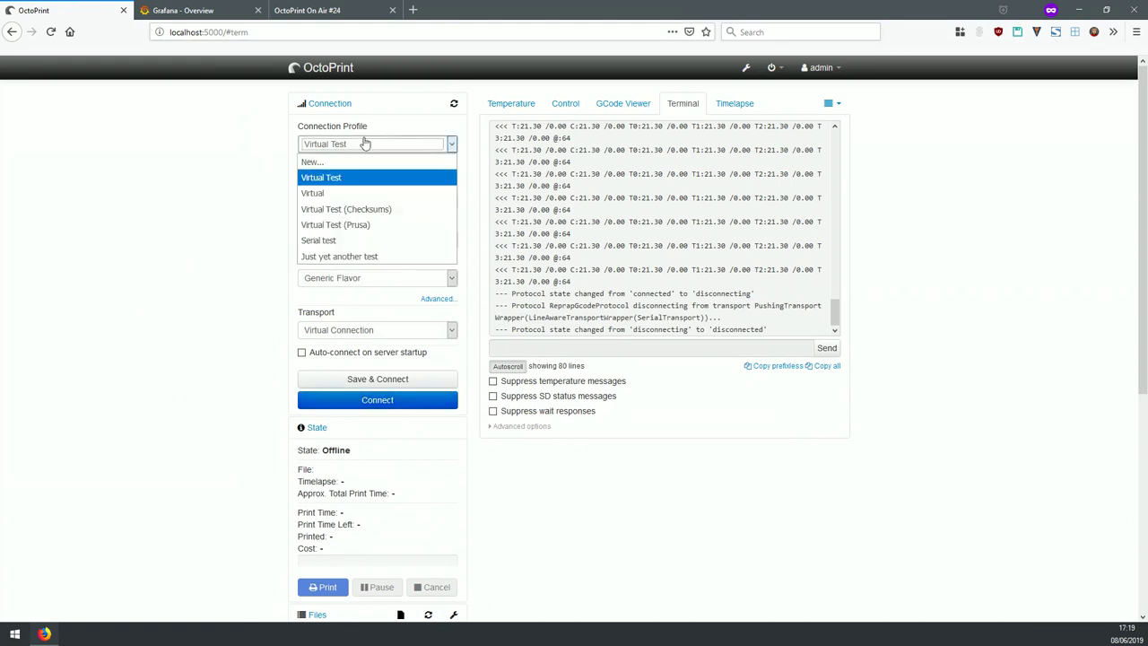
pyautogui.click(166, 151)
pyautogui.click(745, 67)
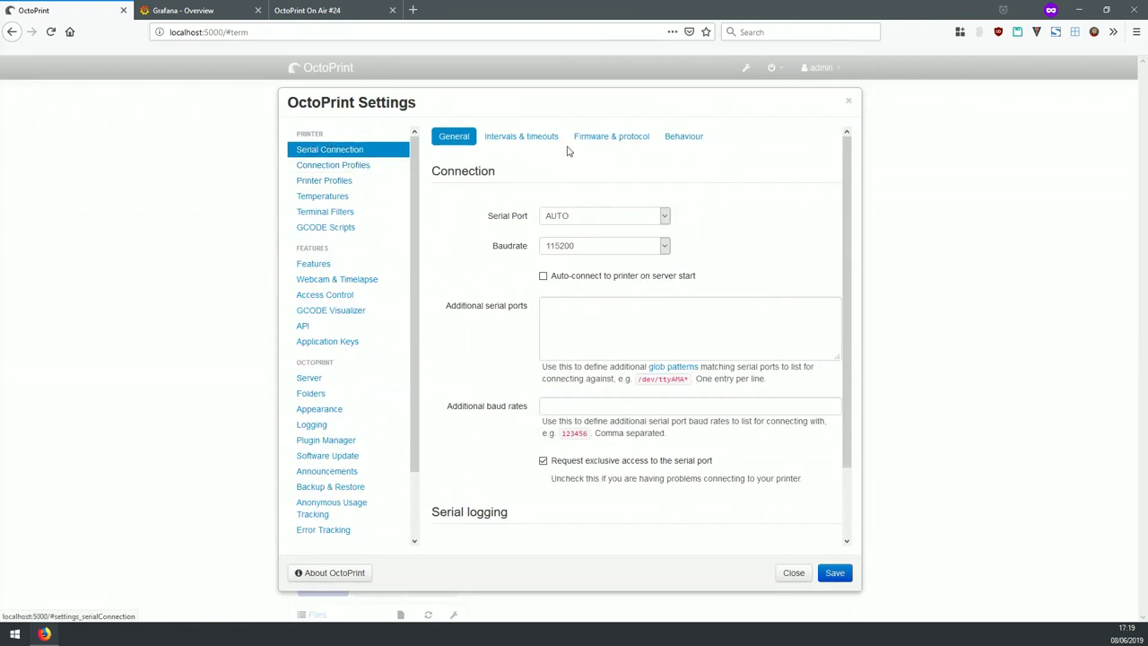
pyautogui.click(334, 165)
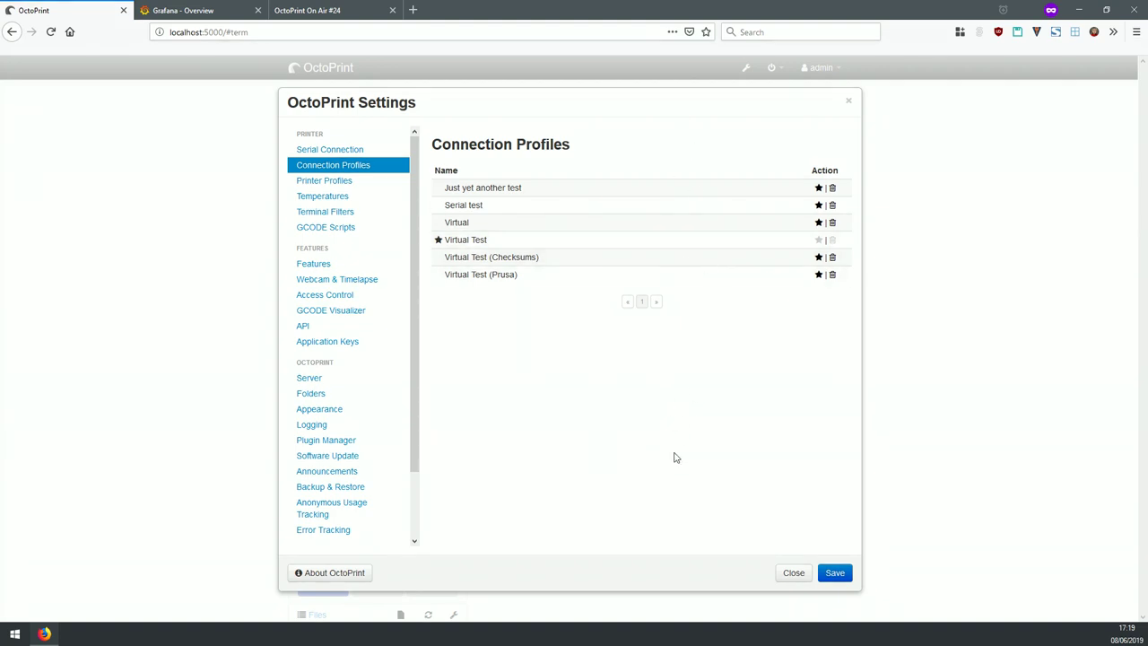
pyautogui.click(791, 575)
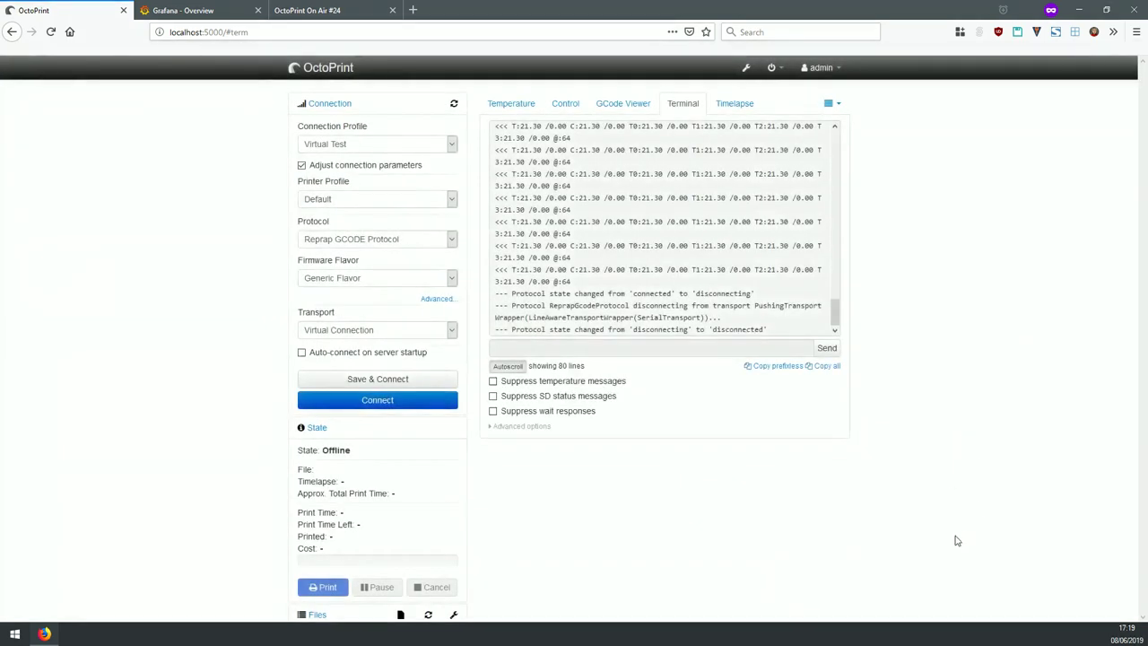